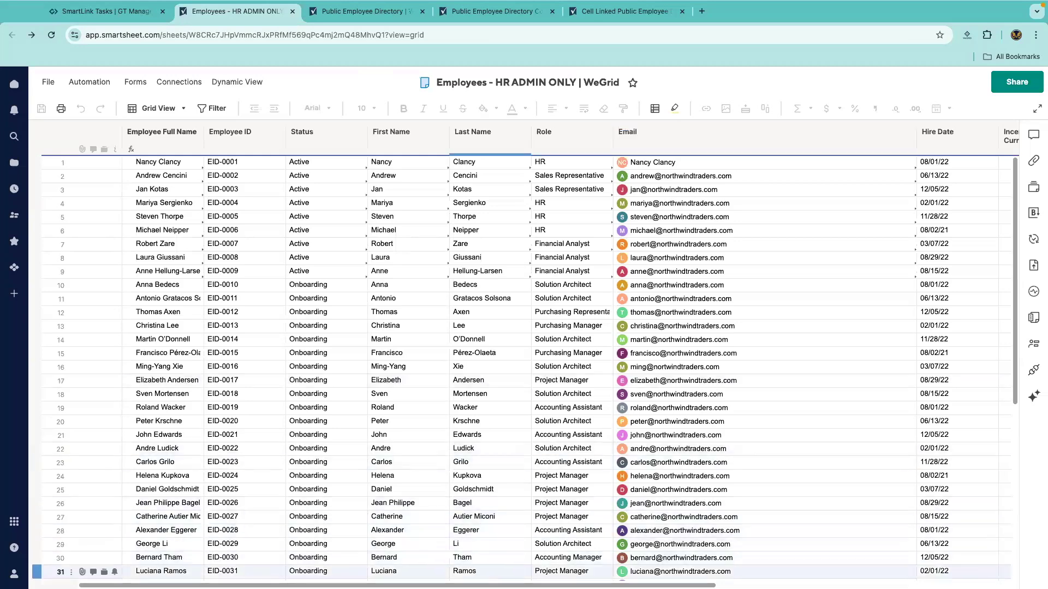
- Scroll the Employees sheet to the Copy column and check the Public Employee Directory sheet
{"action": "scroll", "coordinate": [546, 355], "scroll_direction": "right", "scroll_amount": 3}
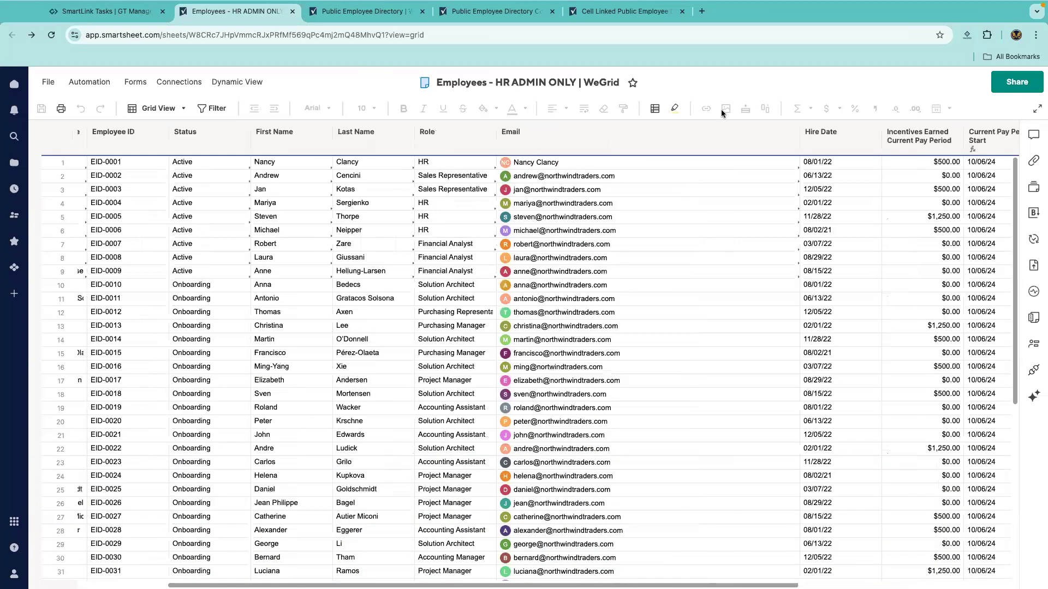
{"action": "scroll", "coordinate": [722, 109], "scroll_direction": "right", "scroll_amount": 5}
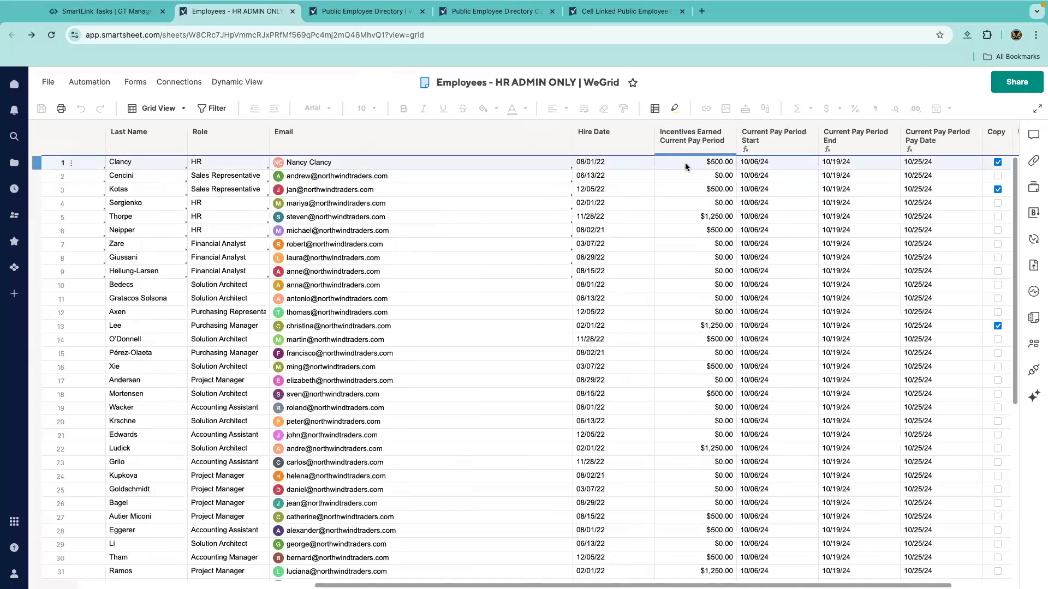
{"action": "key", "text": "ctrl+Tab"}
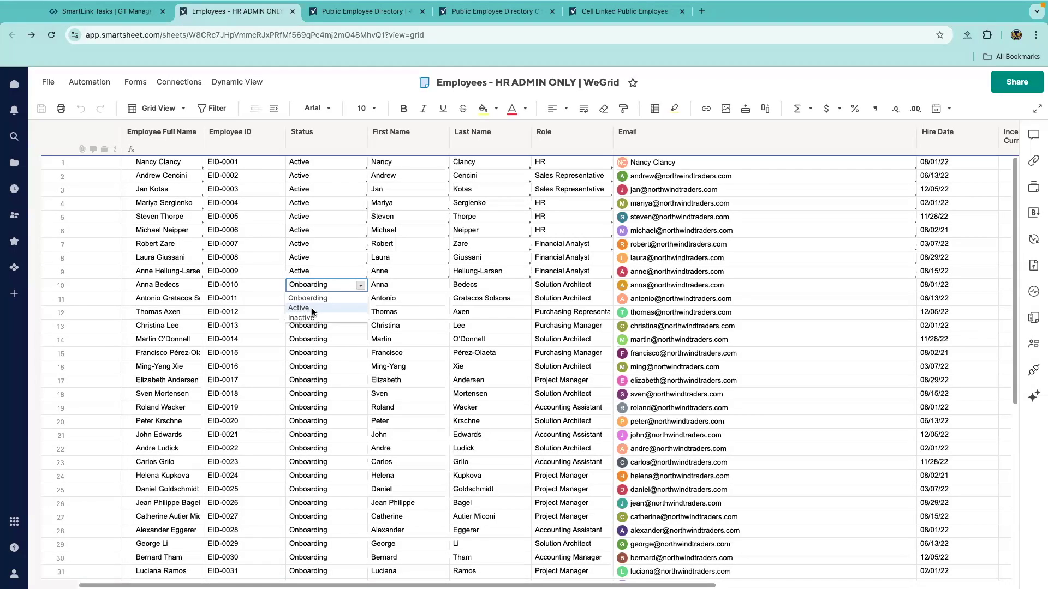
- Set EID-0010's status to Active, save, and return to the Employees sheet
{"action": "left_click", "coordinate": [312, 308]}
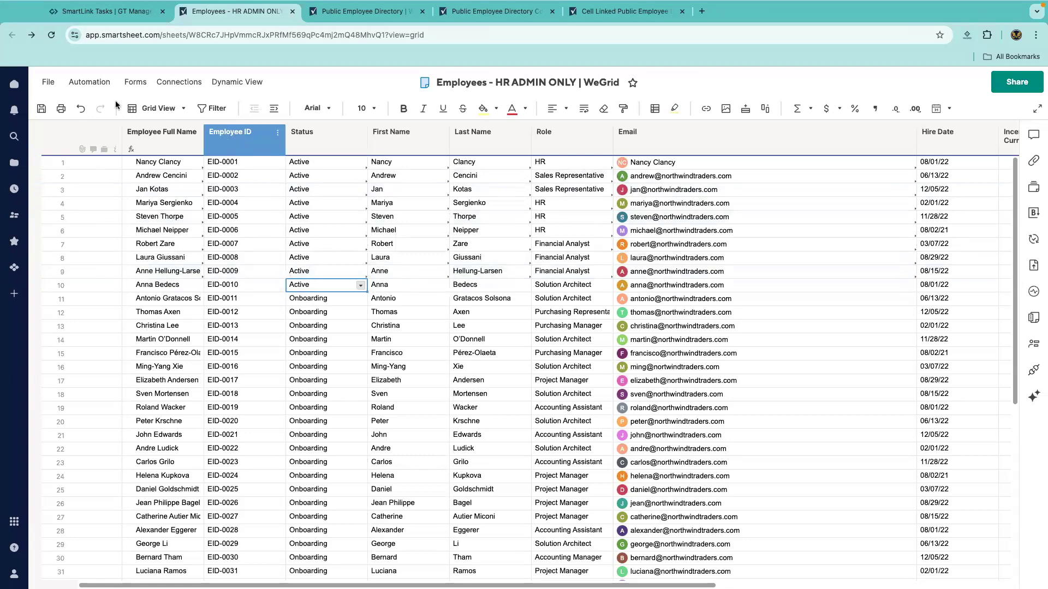
{"action": "left_click", "coordinate": [43, 108]}
{"action": "left_click", "coordinate": [354, 11]}
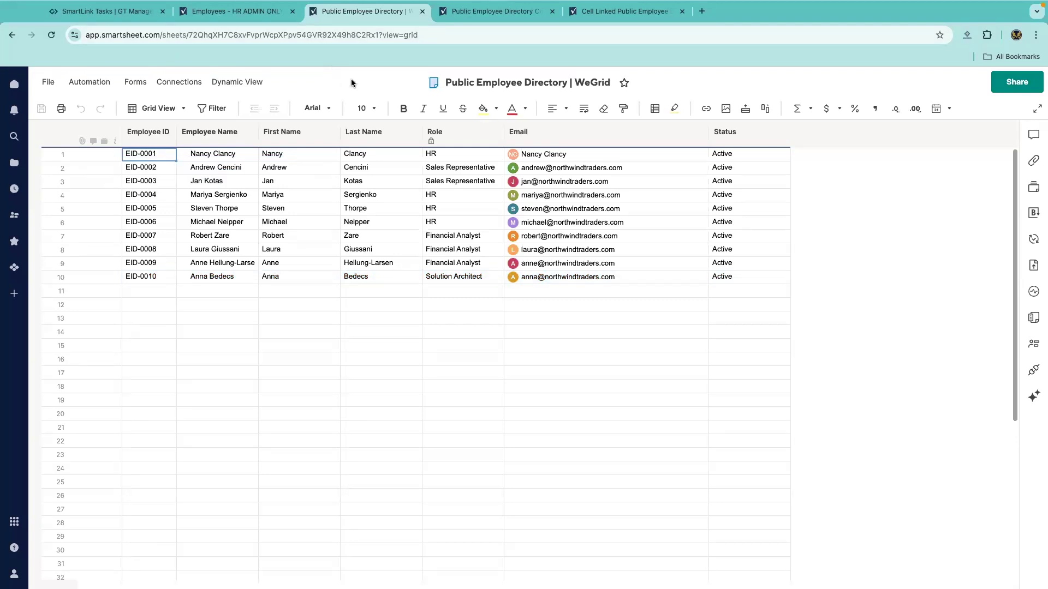
{"action": "left_click", "coordinate": [254, 16]}
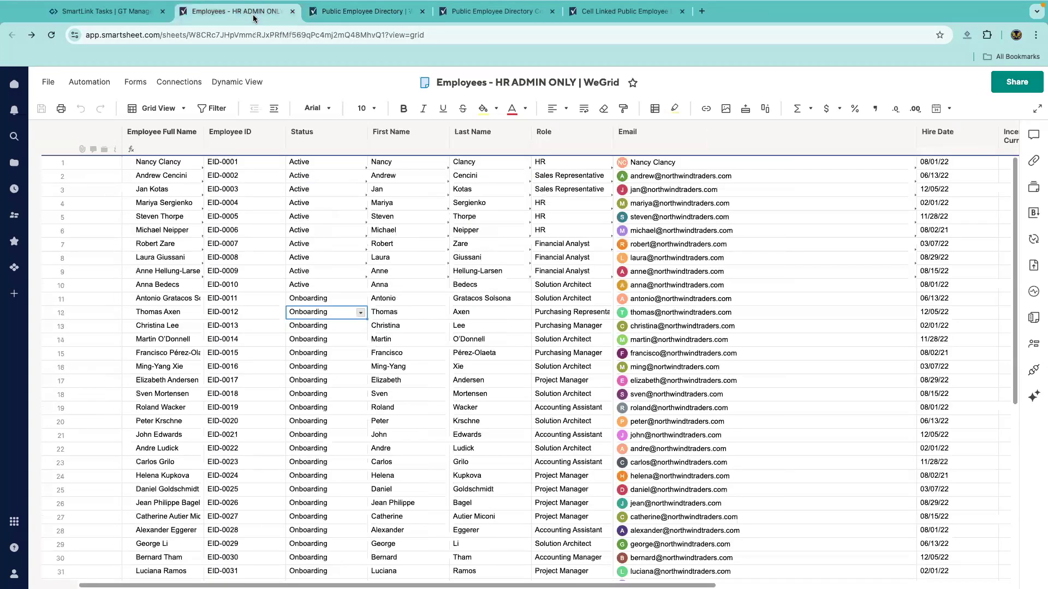
- Change EID-0001's last name to 'Jones' and save the Employees sheet
{"action": "left_click", "coordinate": [470, 164]}
{"action": "type", "text": "Jones"}
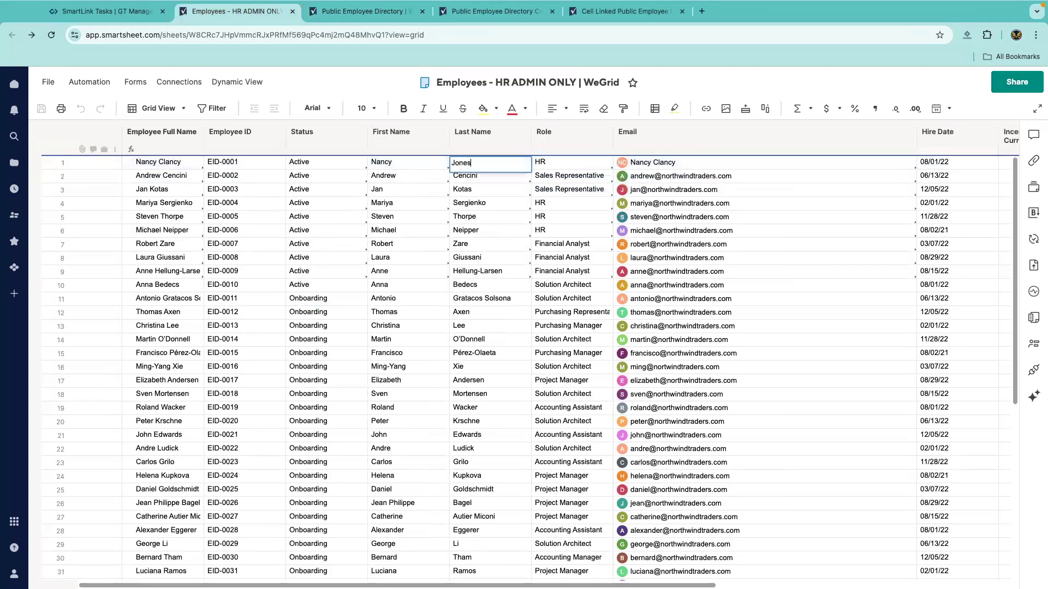
{"action": "key", "text": "Return"}
{"action": "left_click", "coordinate": [40, 110]}
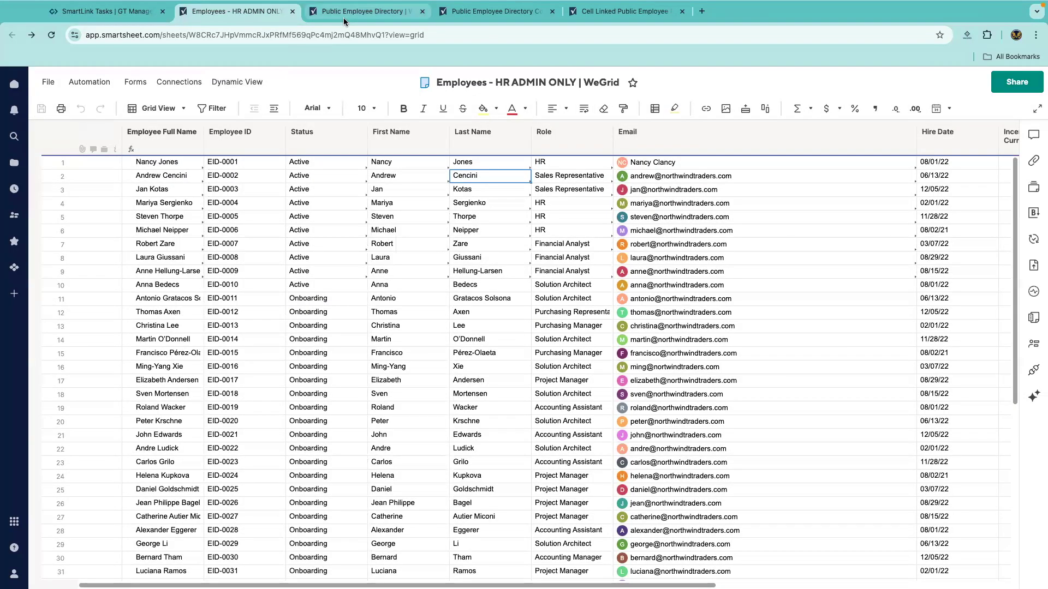
- Reload the Public Employee Directory and select EID-0003's last name cell
{"action": "left_click", "coordinate": [342, 17]}
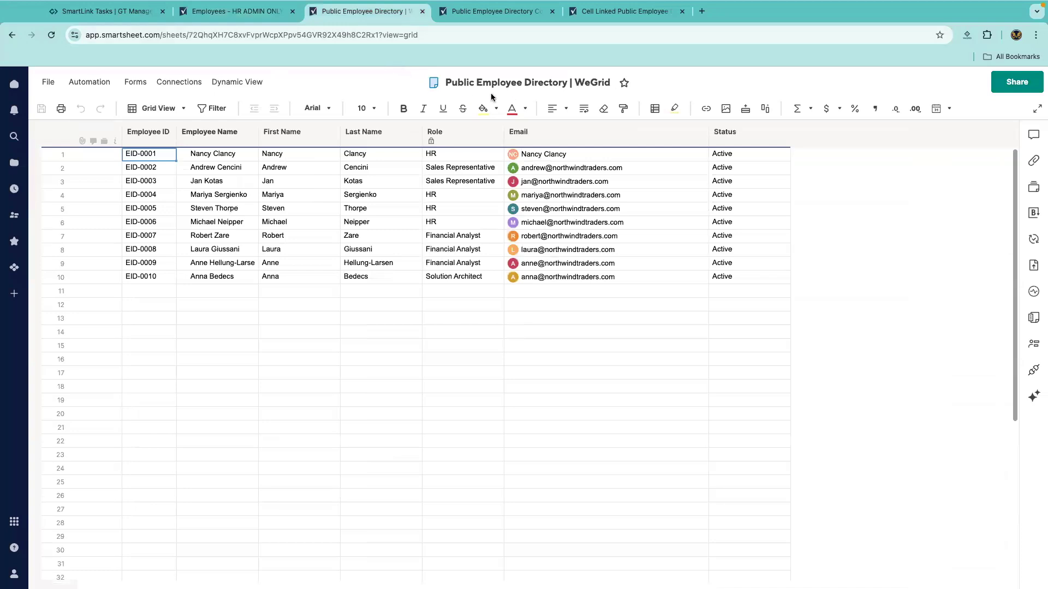
{"action": "left_click", "coordinate": [52, 35]}
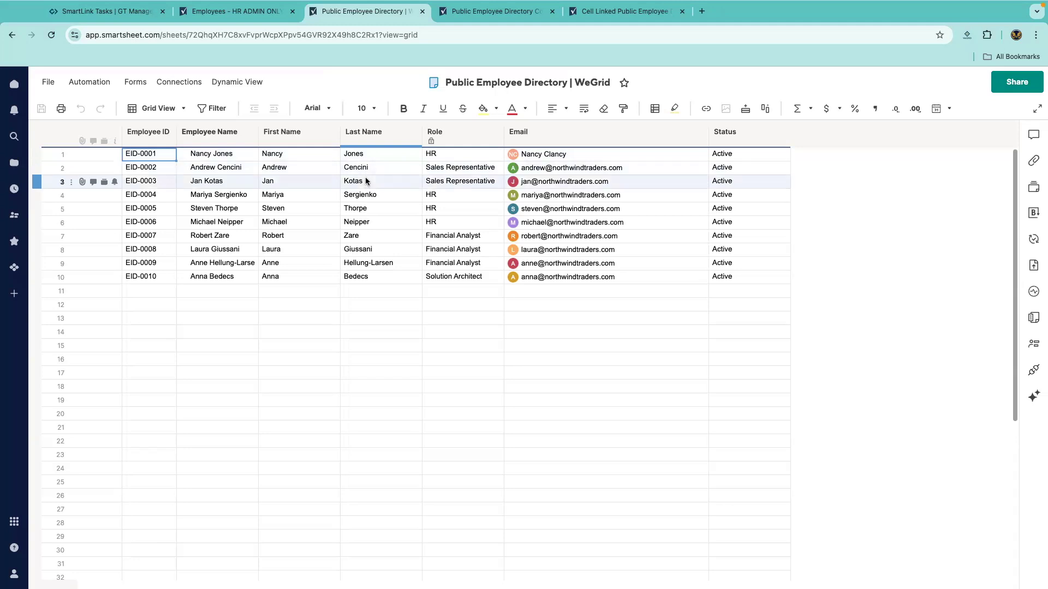
{"action": "left_click", "coordinate": [366, 179]}
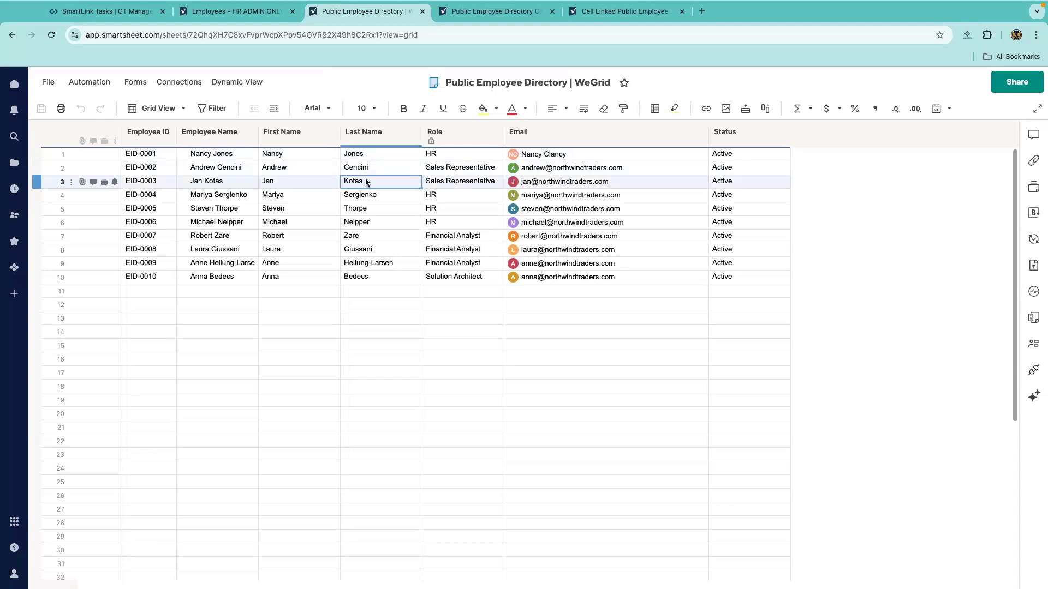
- Delete EID-0003's last name in the directory, save, and view the second directory copy
{"action": "key", "text": "Delete"}
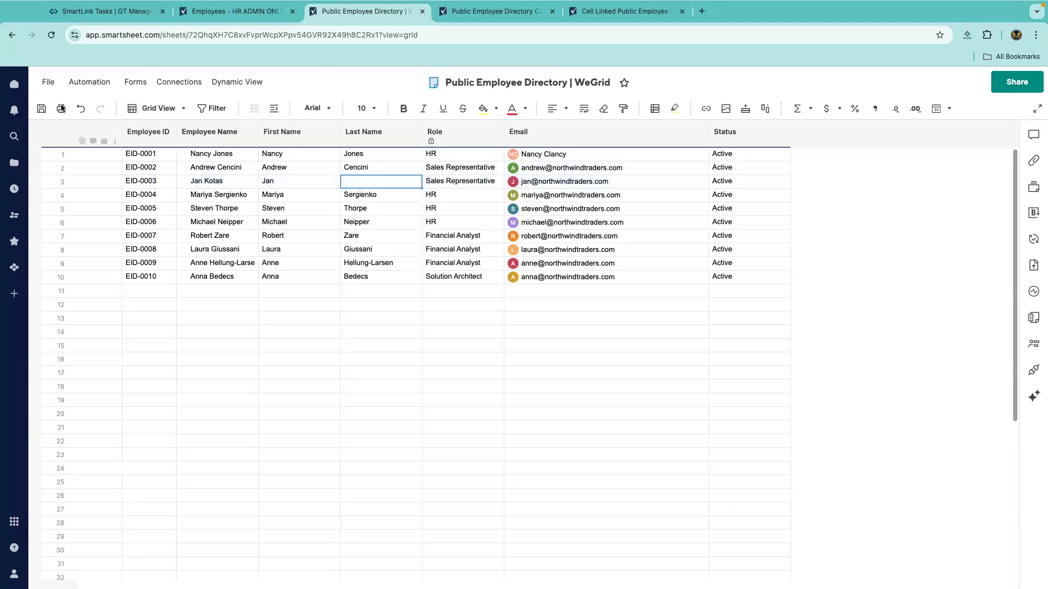
{"action": "left_click", "coordinate": [42, 109]}
{"action": "left_click", "coordinate": [496, 13]}
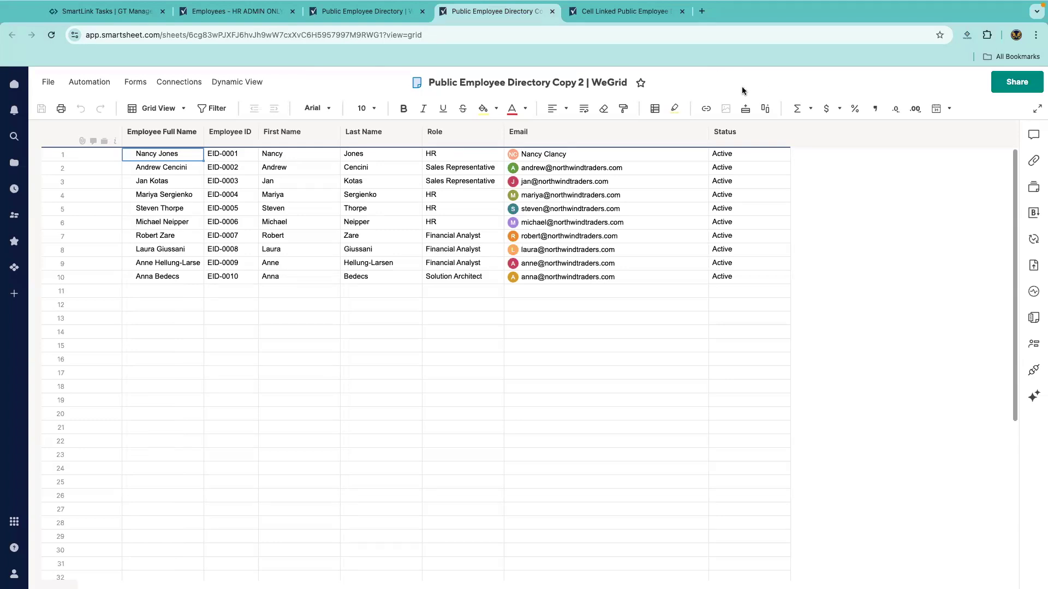
- Set EID-0012's status to Active in the Employees sheet, save, and check Copy 2
{"action": "left_click", "coordinate": [224, 15]}
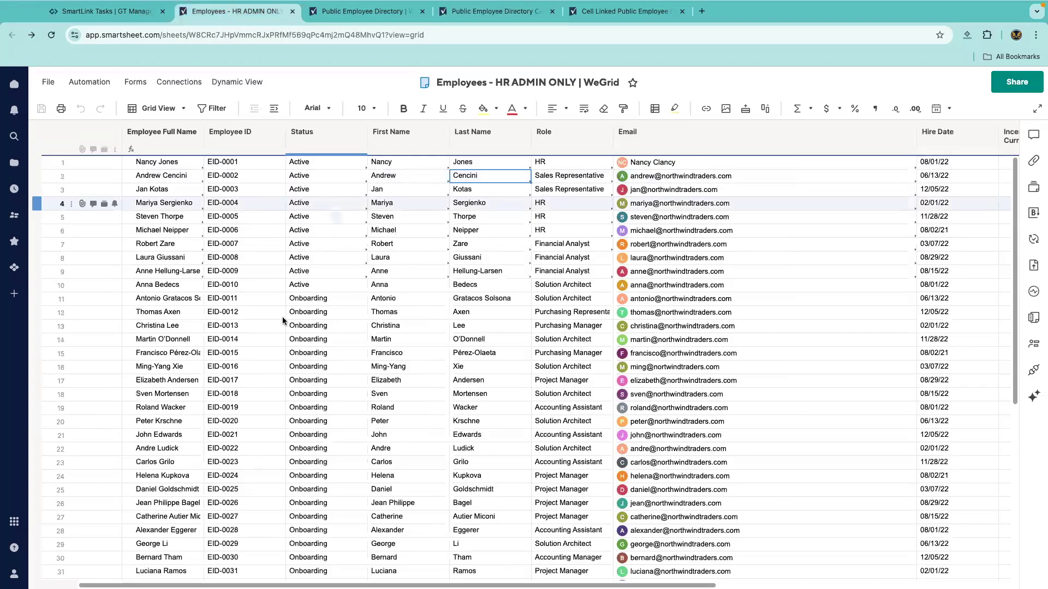
{"action": "left_click", "coordinate": [307, 298]}
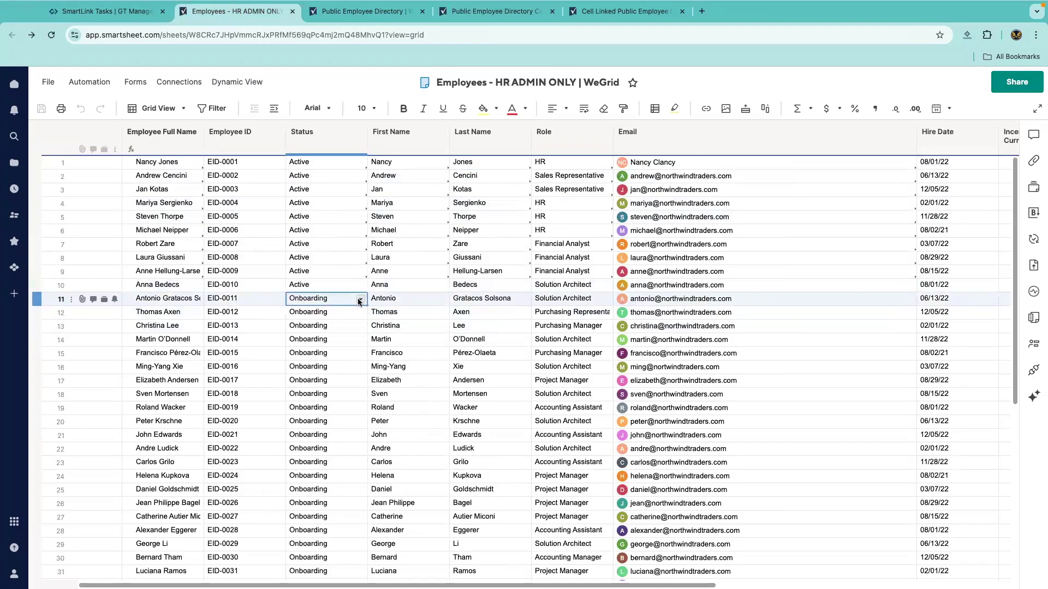
{"action": "left_click", "coordinate": [327, 311]}
{"action": "left_click", "coordinate": [360, 312]}
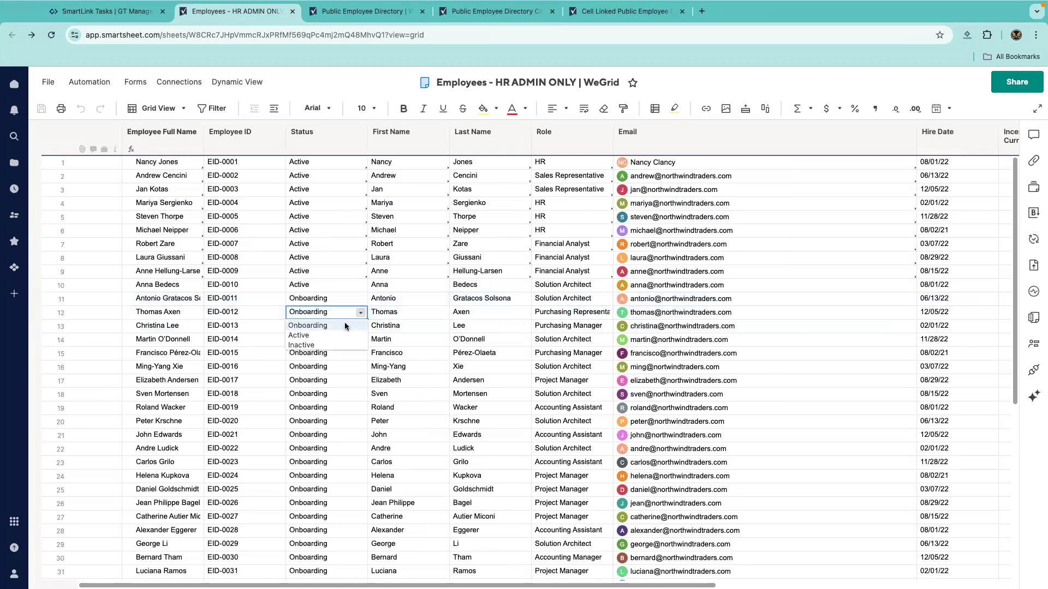
{"action": "left_click", "coordinate": [299, 335]}
{"action": "left_click", "coordinate": [41, 108]}
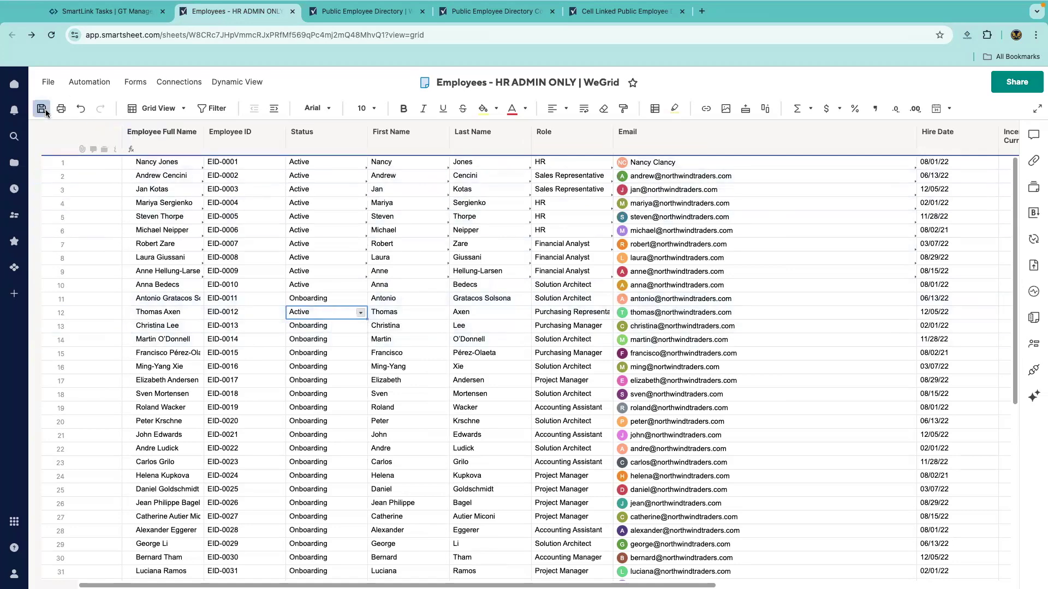
{"action": "left_click", "coordinate": [360, 12]}
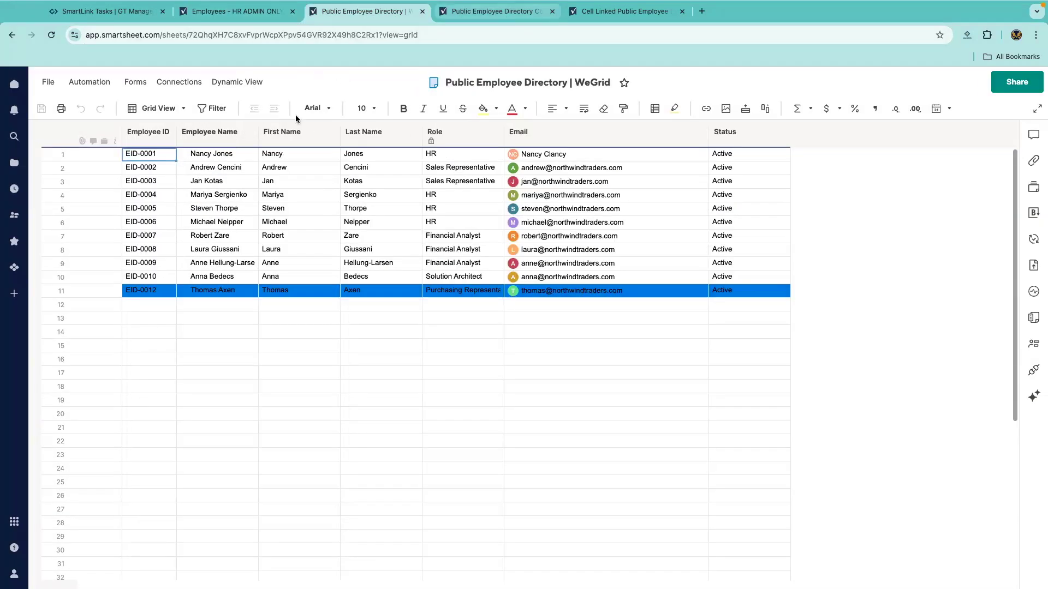
{"action": "left_click", "coordinate": [490, 12]}
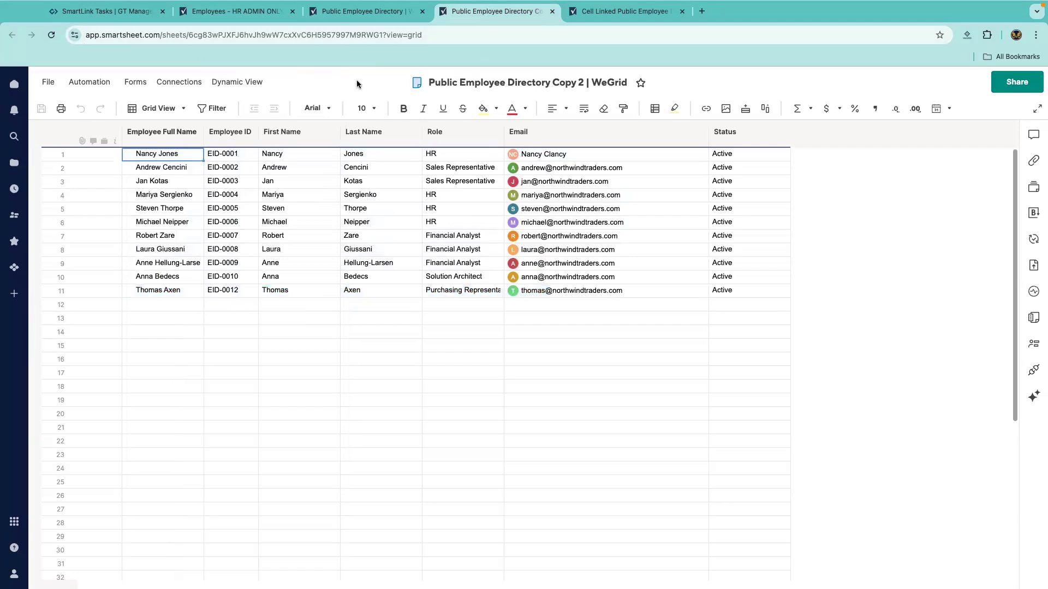
- Clear the Financial Analyst role from row 8 of the Cell Linked Public Employee Directory
{"action": "left_click", "coordinate": [605, 18]}
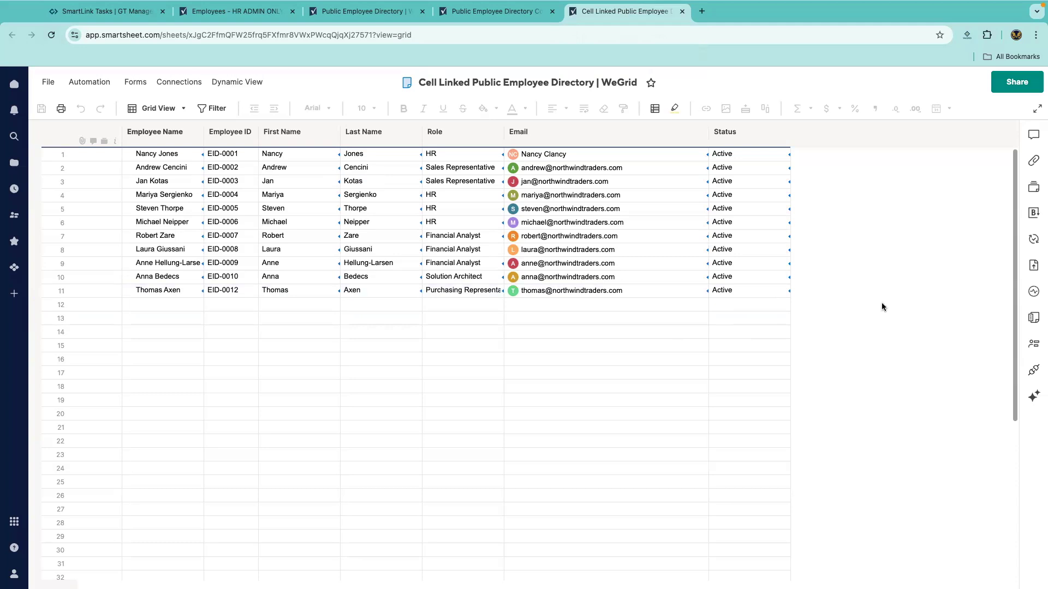
{"action": "left_click", "coordinate": [468, 253]}
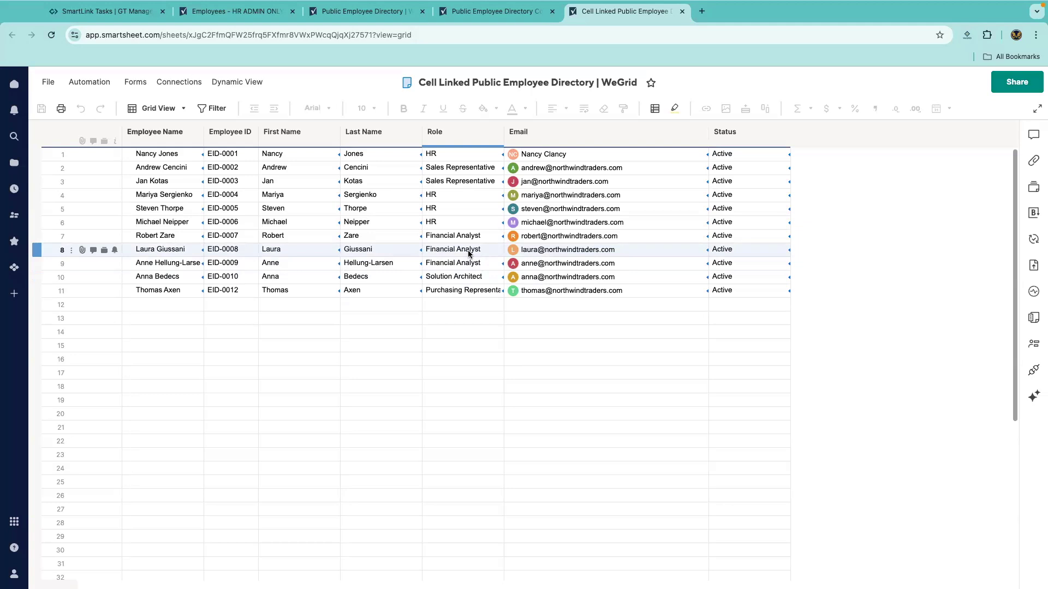
{"action": "left_click", "coordinate": [468, 253]}
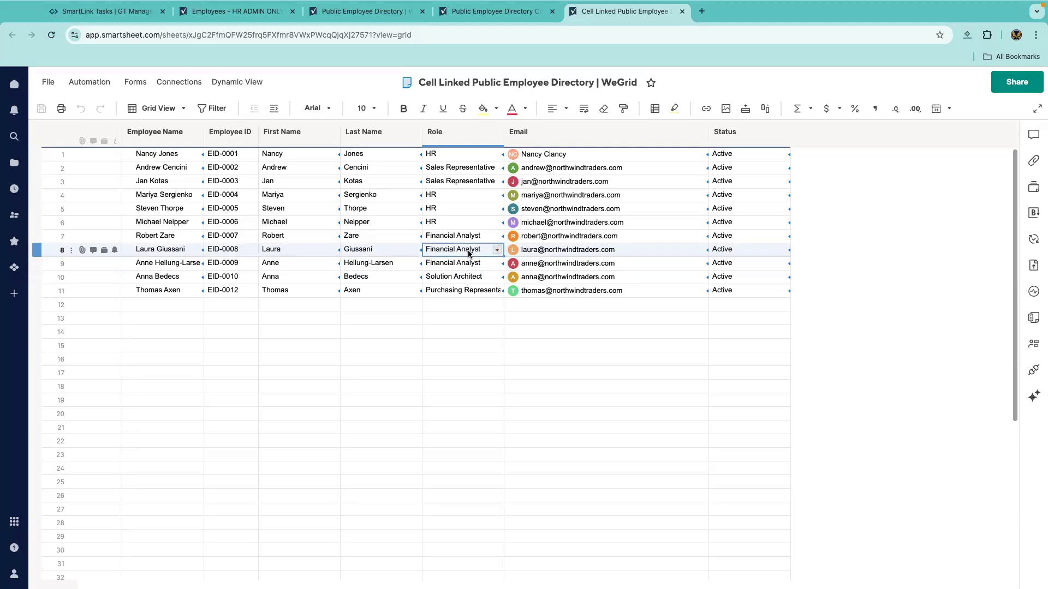
{"action": "key", "text": "Delete"}
{"action": "key", "text": "cmd+r"}
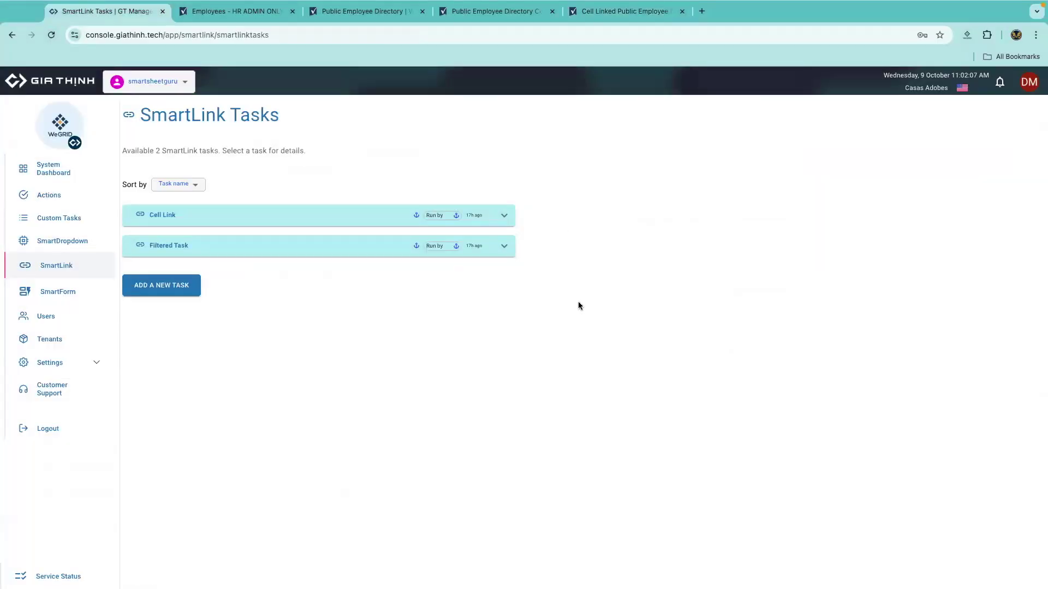
- Edit the Filtered Task and review its data mapping options
{"action": "left_click", "coordinate": [503, 253]}
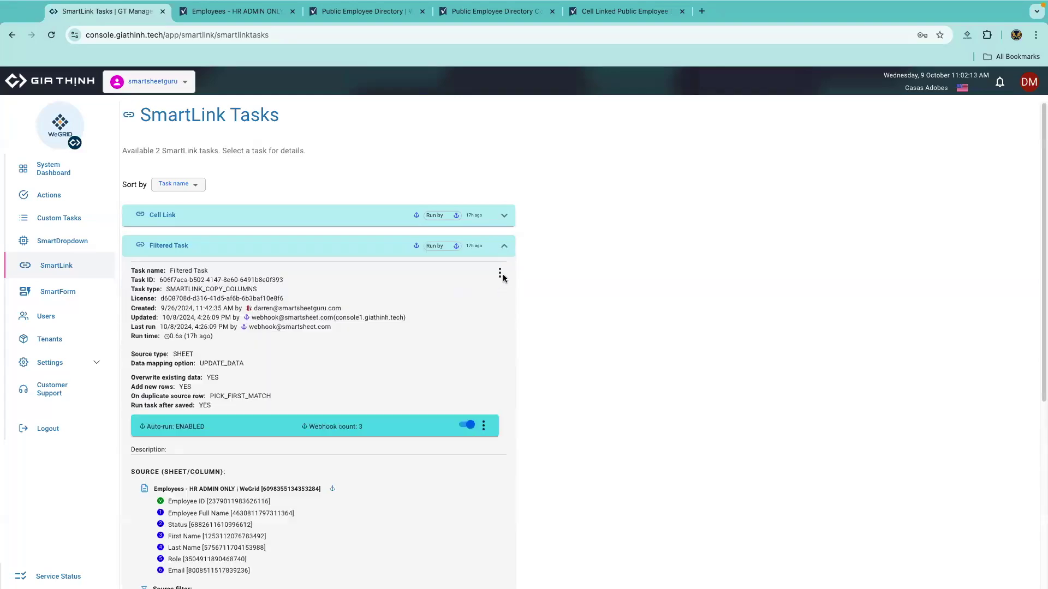
{"action": "left_click", "coordinate": [499, 273]}
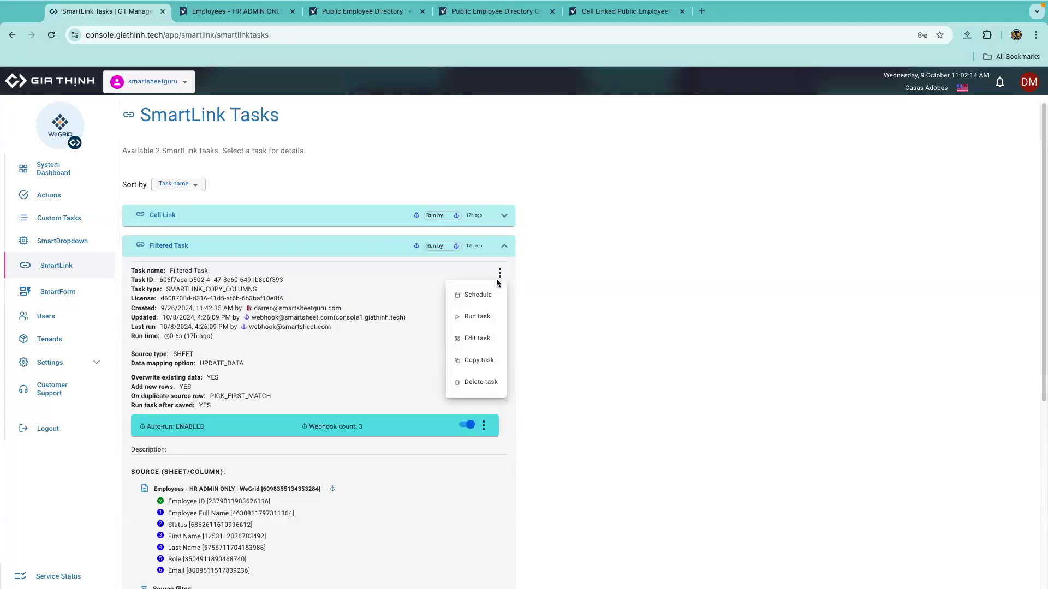
{"action": "left_click", "coordinate": [502, 337]}
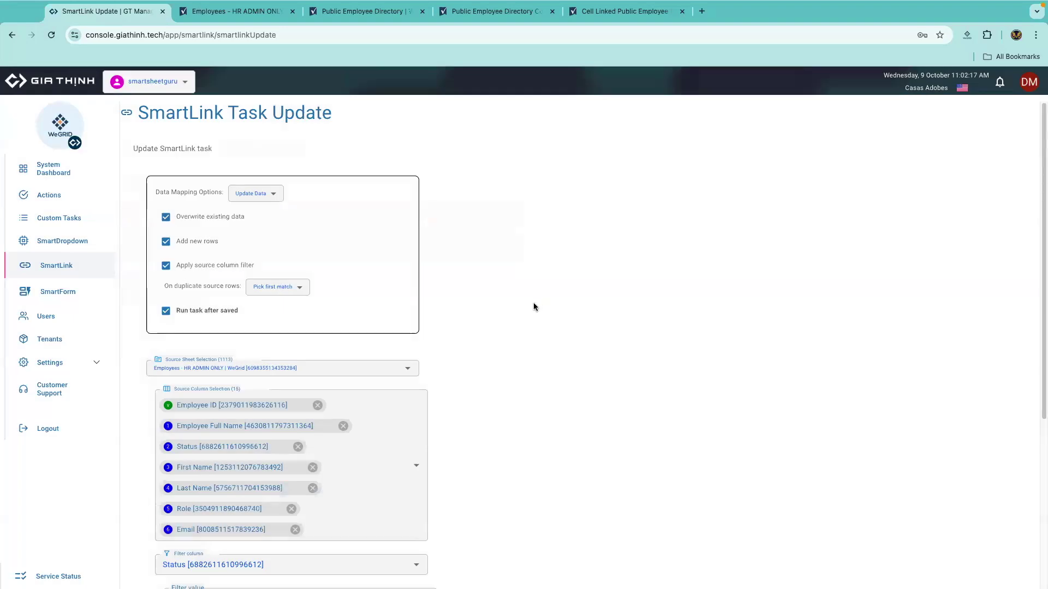
{"action": "scroll", "coordinate": [275, 134], "scroll_direction": "down", "scroll_amount": 2}
{"action": "left_click", "coordinate": [274, 132]}
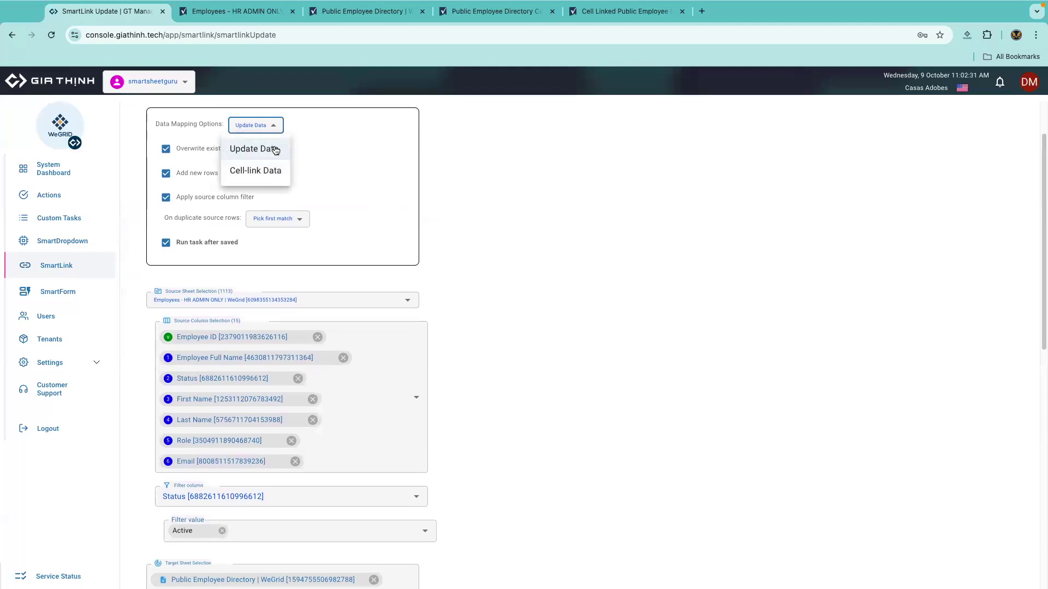
{"action": "left_click", "coordinate": [363, 146]}
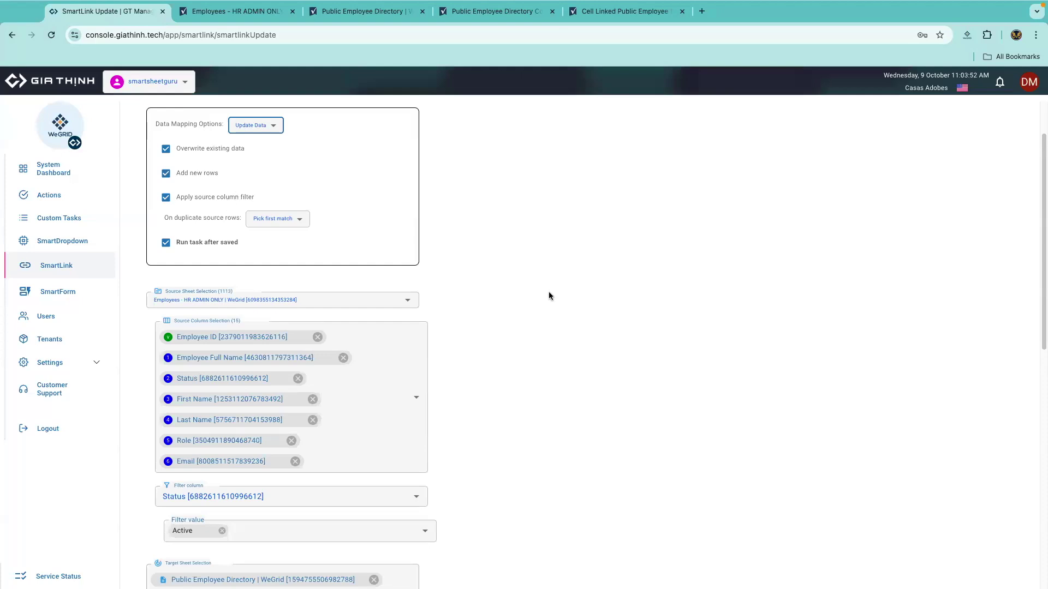
{"action": "scroll", "coordinate": [514, 412], "scroll_direction": "down", "scroll_amount": 1}
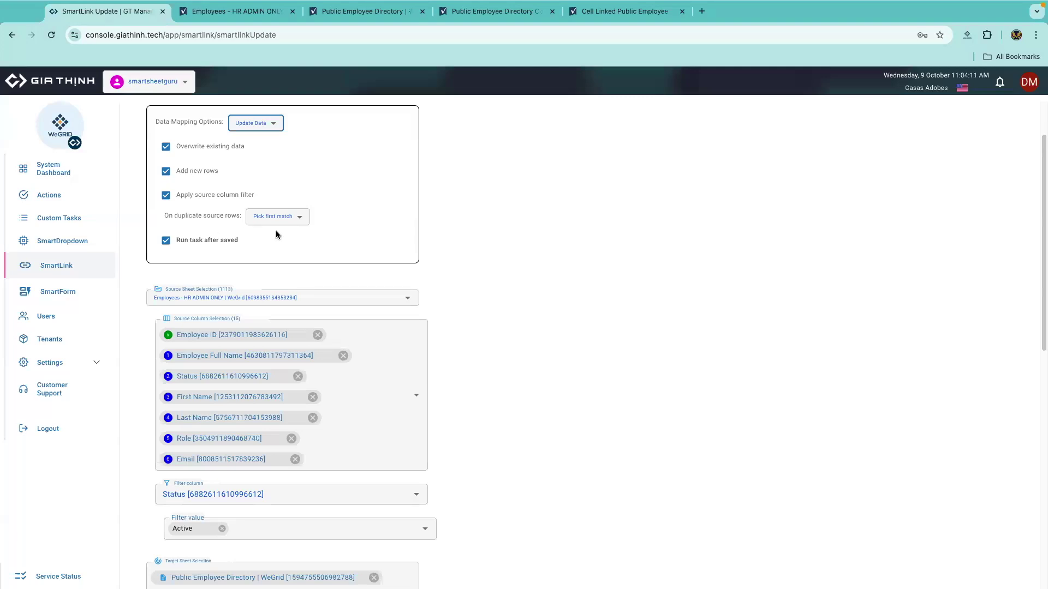
{"action": "left_click", "coordinate": [302, 220]}
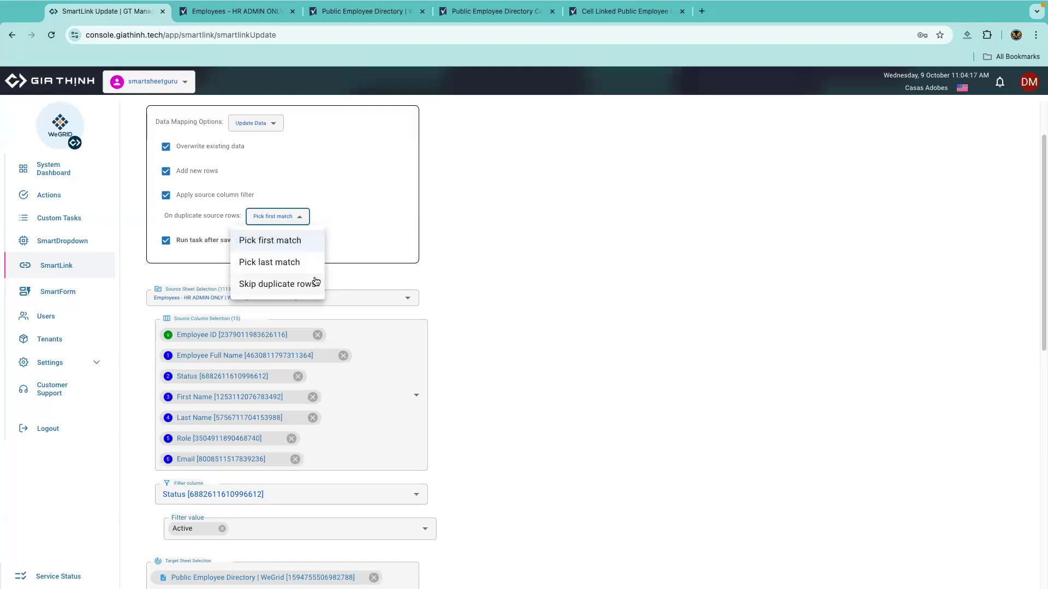
- Keep Pick first match for duplicate source rows and update the Filtered Task
{"action": "left_click", "coordinate": [180, 256]}
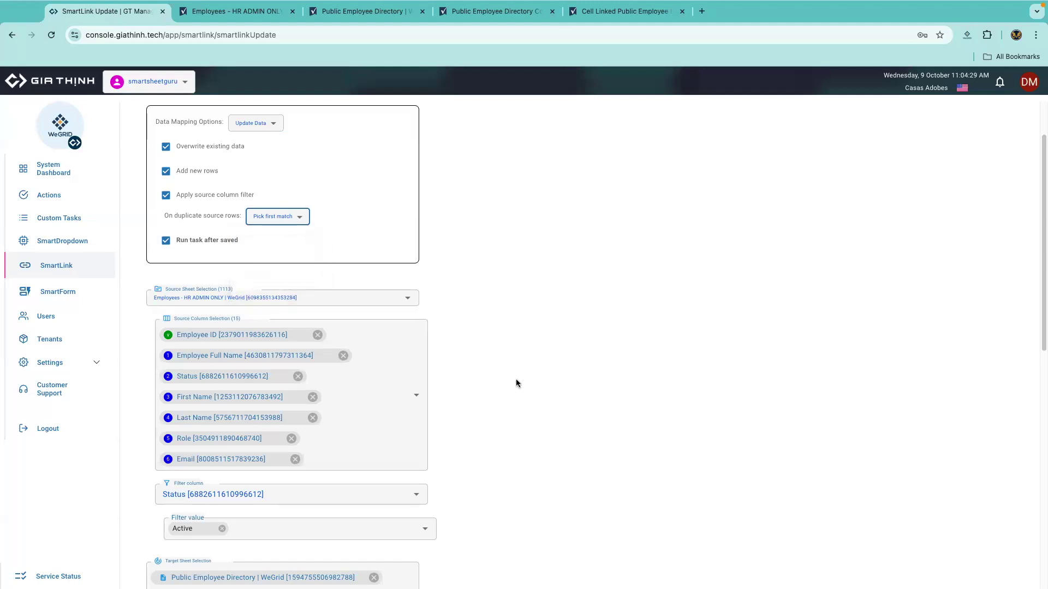
{"action": "scroll", "coordinate": [516, 383], "scroll_direction": "down", "scroll_amount": 10}
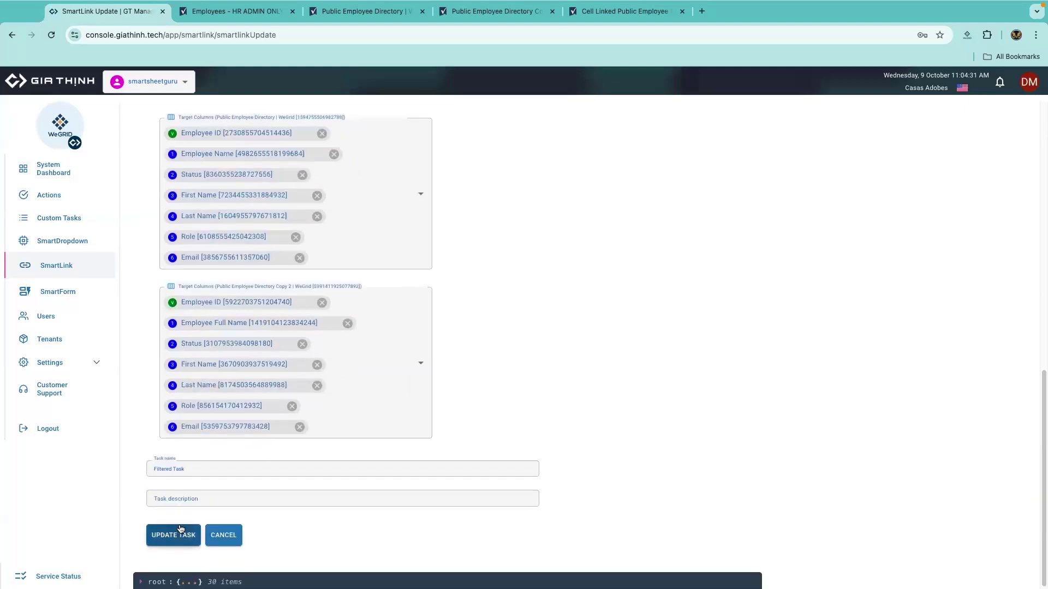
{"action": "left_click", "coordinate": [181, 529]}
{"action": "scroll", "coordinate": [520, 380], "scroll_direction": "up", "scroll_amount": 7}
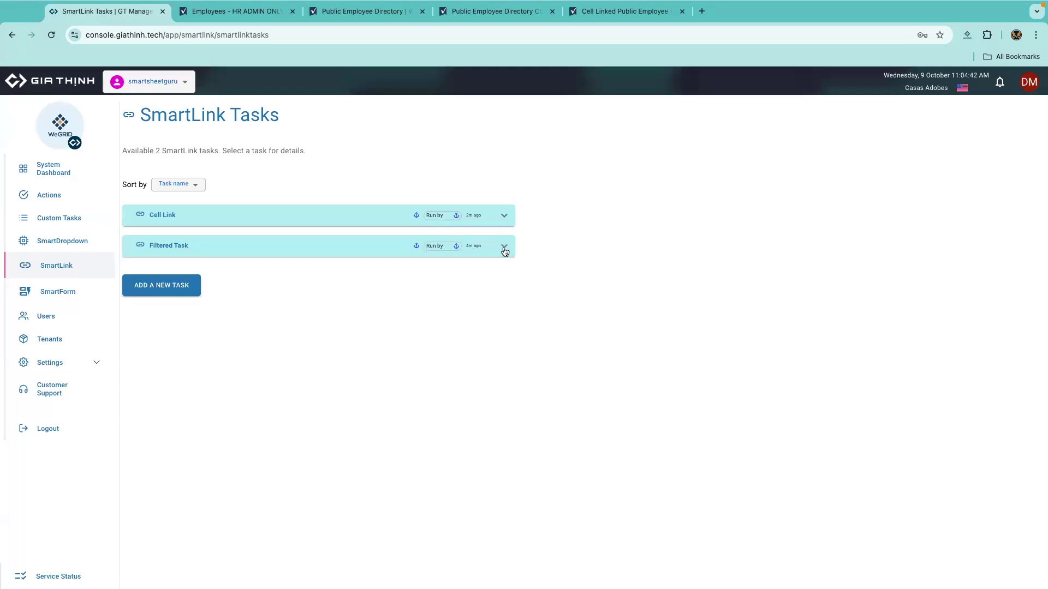
- Reopen the Filtered Task's edit form from its actions menu
{"action": "left_click", "coordinate": [504, 246]}
{"action": "left_click", "coordinate": [499, 272]}
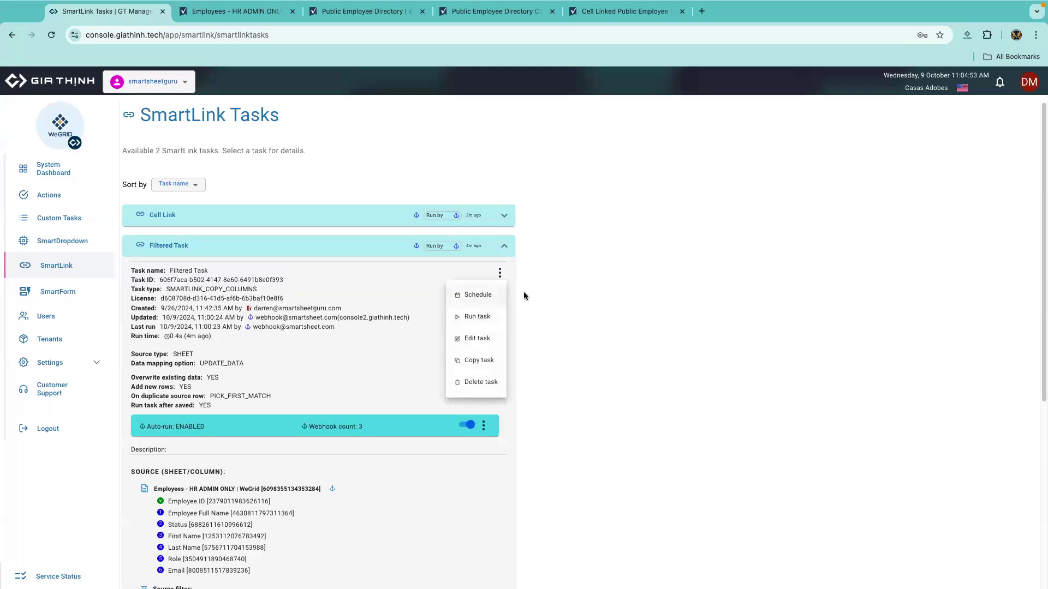
{"action": "left_click", "coordinate": [200, 440]}
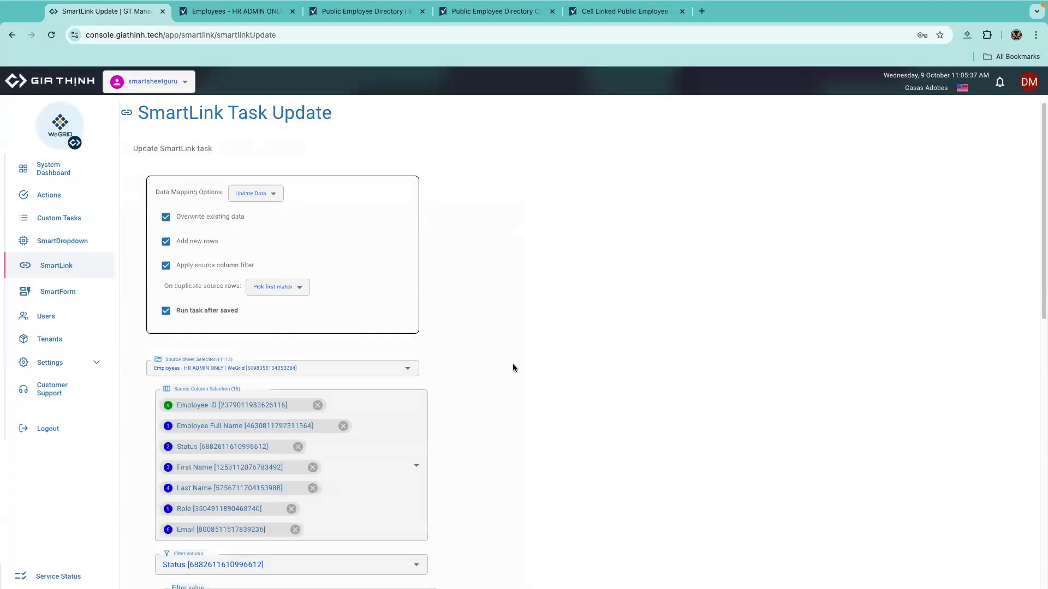
{"action": "scroll", "coordinate": [512, 364], "scroll_direction": "down", "scroll_amount": 4}
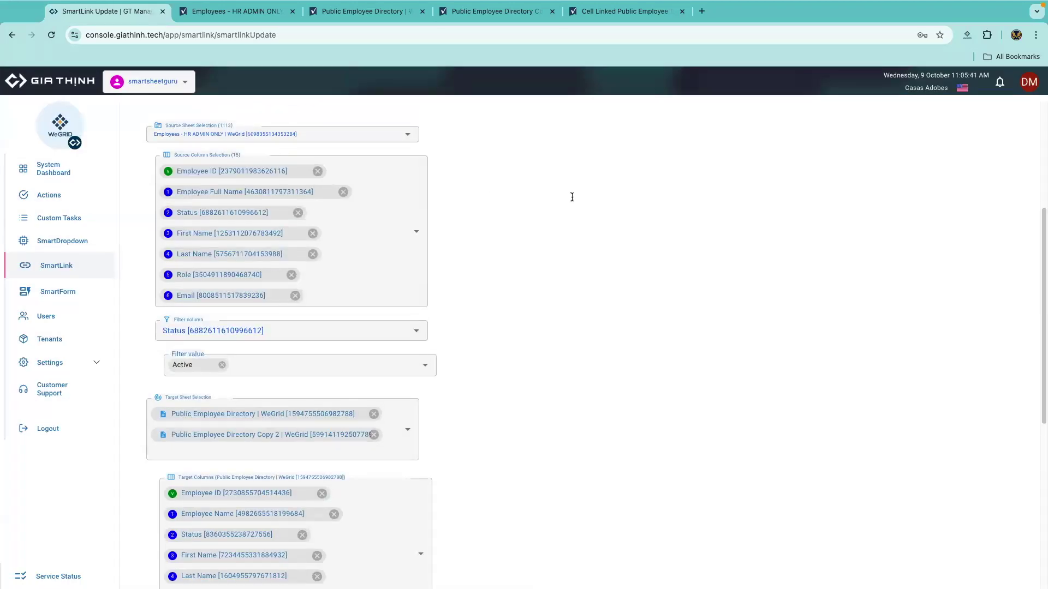
{"action": "scroll", "coordinate": [545, 186], "scroll_direction": "up", "scroll_amount": 1}
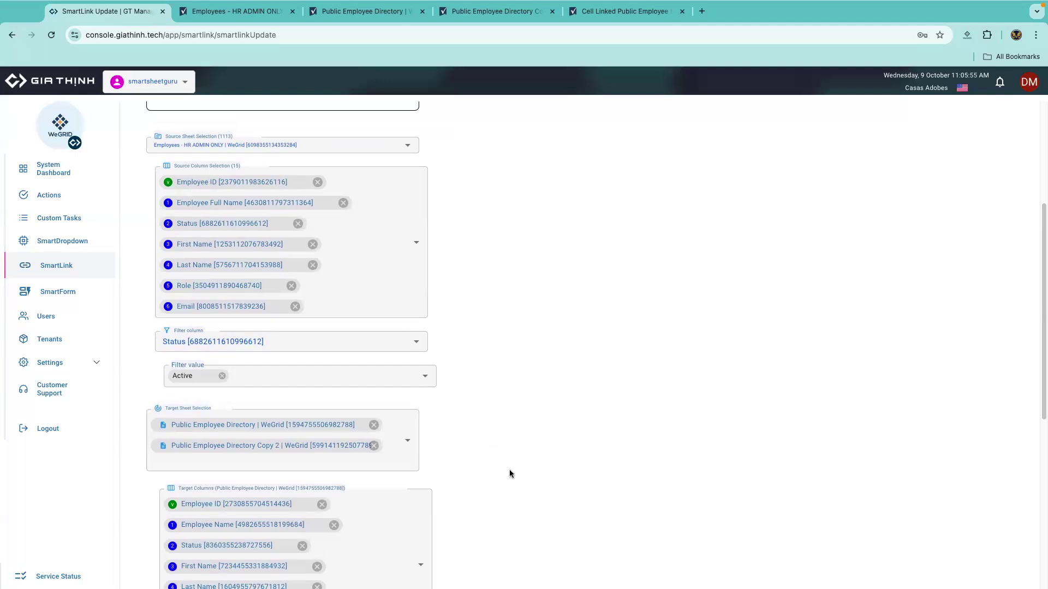
{"action": "scroll", "coordinate": [505, 462], "scroll_direction": "down", "scroll_amount": 3}
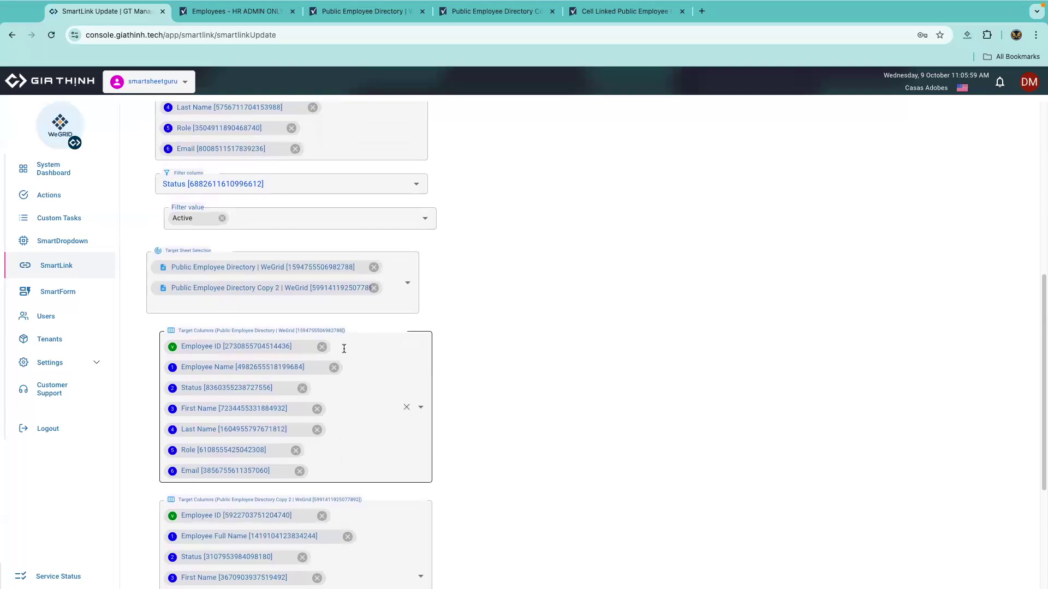
{"action": "scroll", "coordinate": [606, 349], "scroll_direction": "up", "scroll_amount": 1}
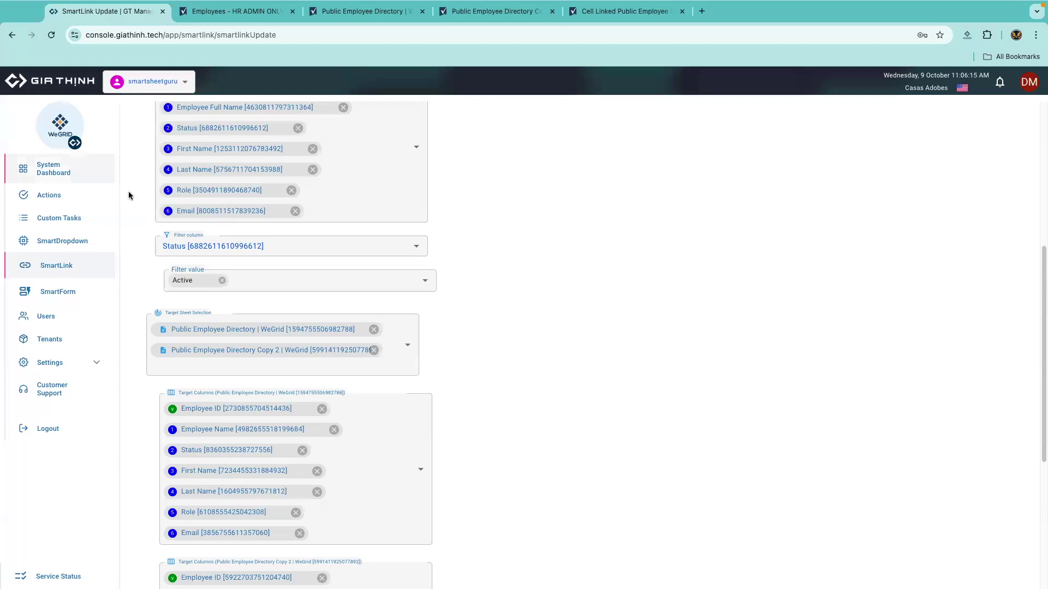
{"action": "scroll", "coordinate": [132, 268], "scroll_direction": "down", "scroll_amount": 1}
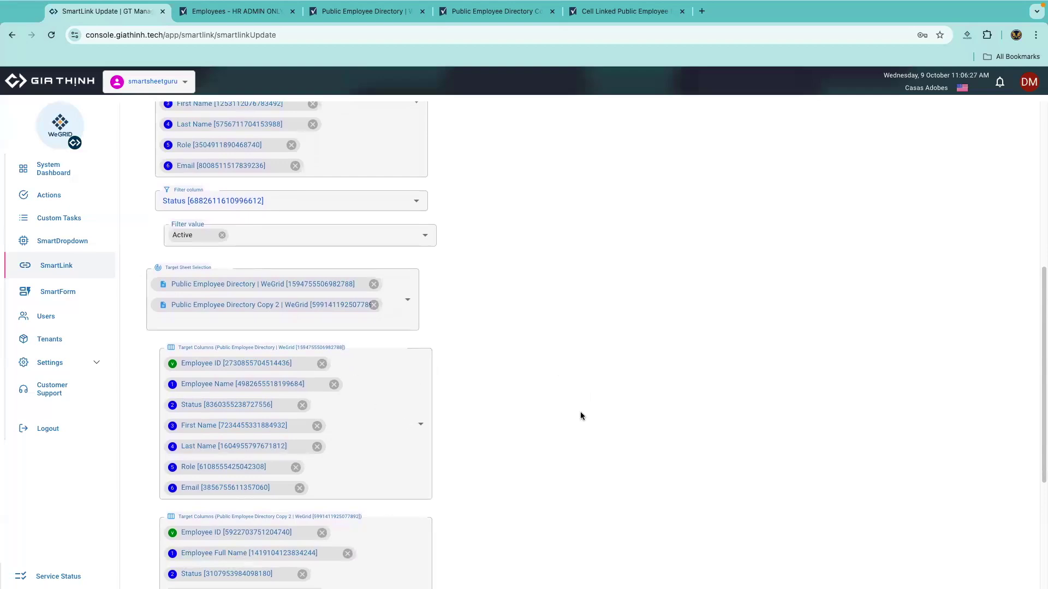
{"action": "scroll", "coordinate": [590, 359], "scroll_direction": "up", "scroll_amount": 3}
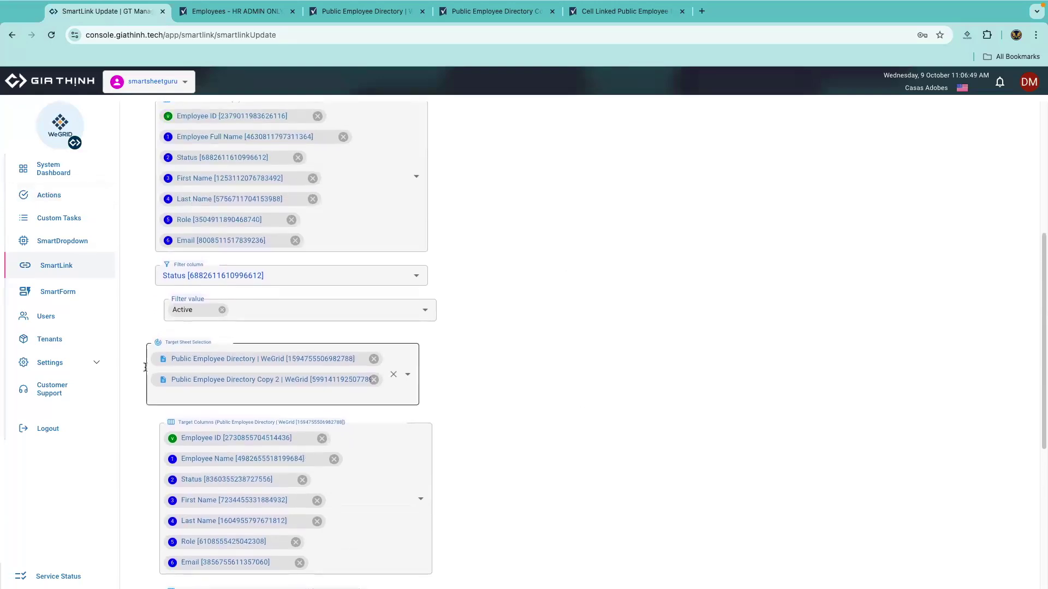
{"action": "scroll", "coordinate": [148, 365], "scroll_direction": "down", "scroll_amount": 1}
{"action": "scroll", "coordinate": [162, 440], "scroll_direction": "down", "scroll_amount": 3}
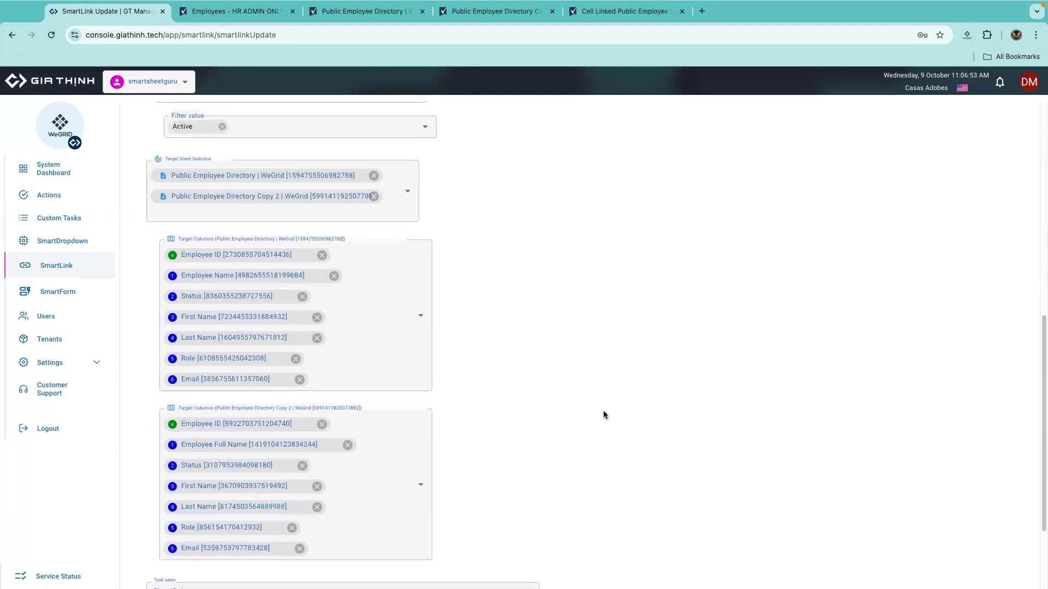
{"action": "scroll", "coordinate": [603, 411], "scroll_direction": "down", "scroll_amount": 3}
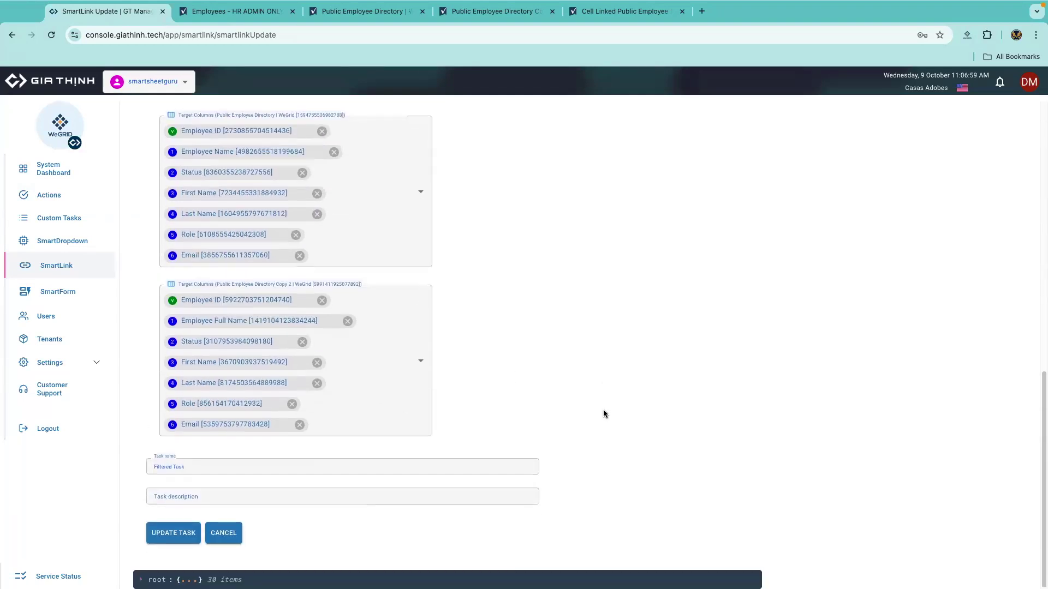